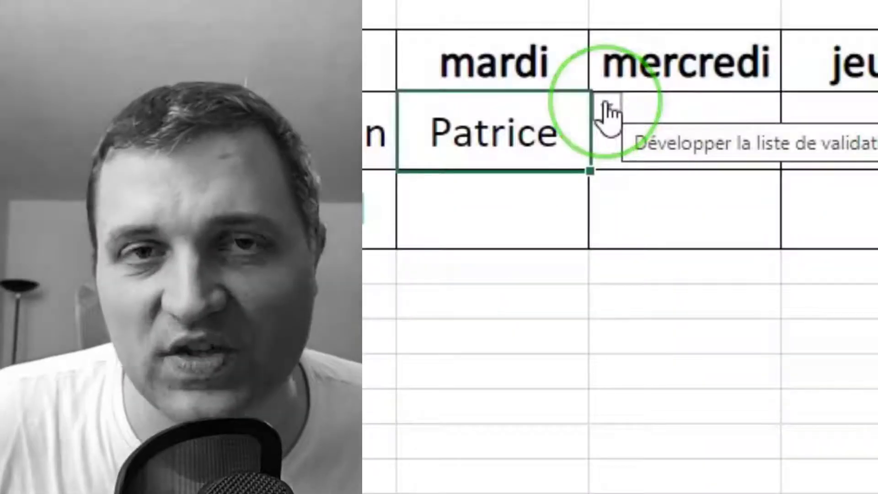
Put Arthur in Tuesday afternoon (C5) from the name dropdown, leaving C4 unchanged.
click(609, 109)
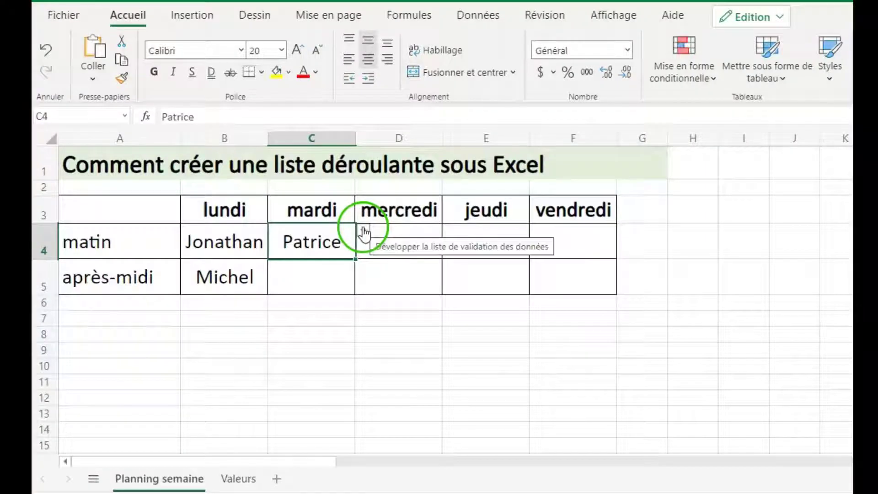
click(363, 230)
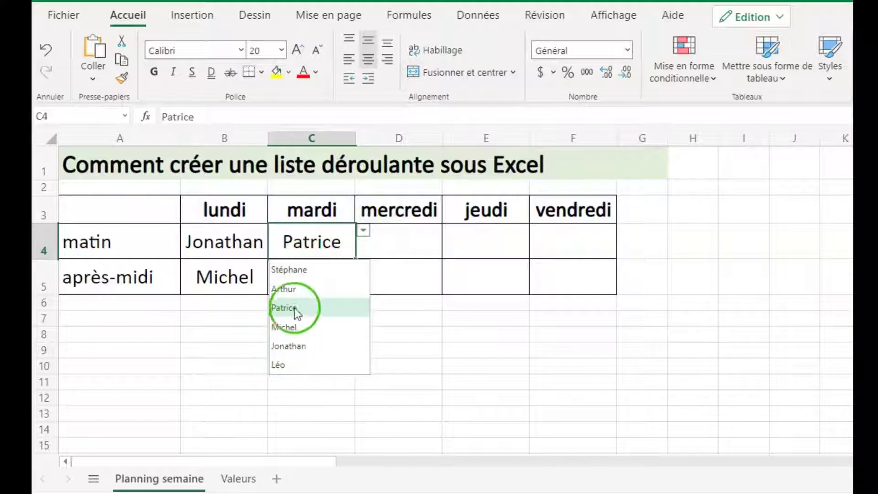
click(378, 241)
click(340, 264)
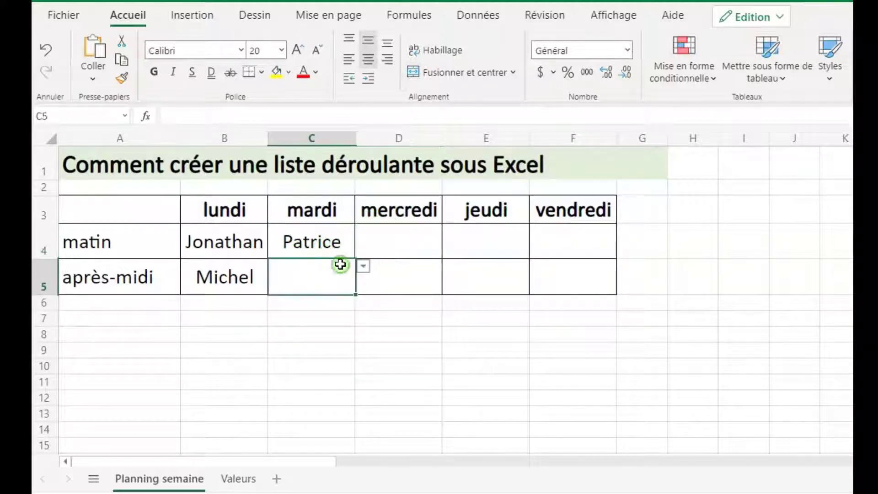
click(363, 266)
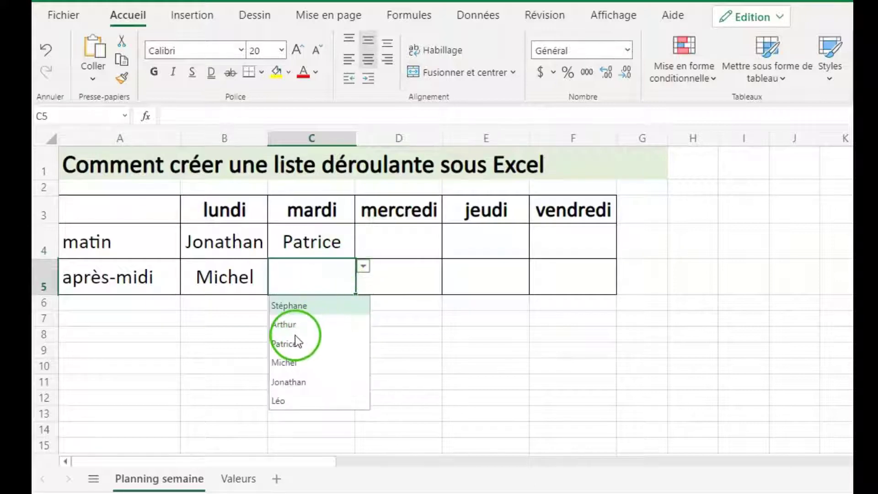
click(287, 322)
Pick Michel from the dropdown for Wednesday morning (D4).
click(392, 249)
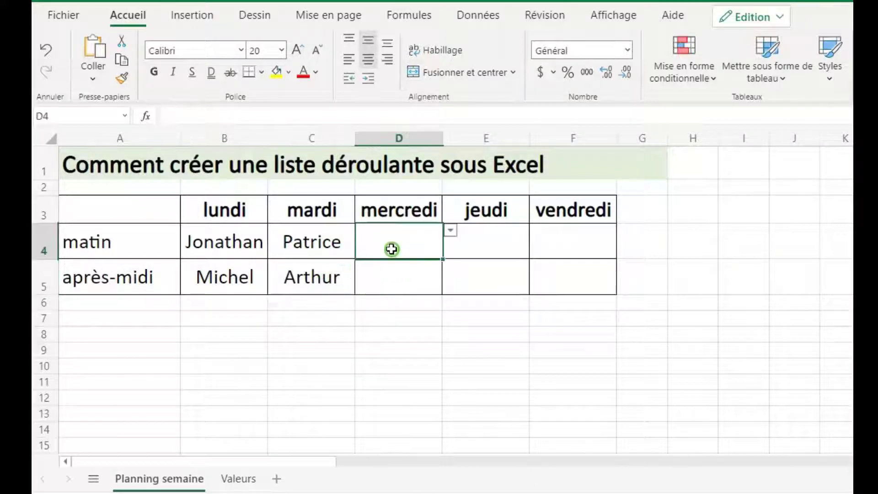
click(450, 231)
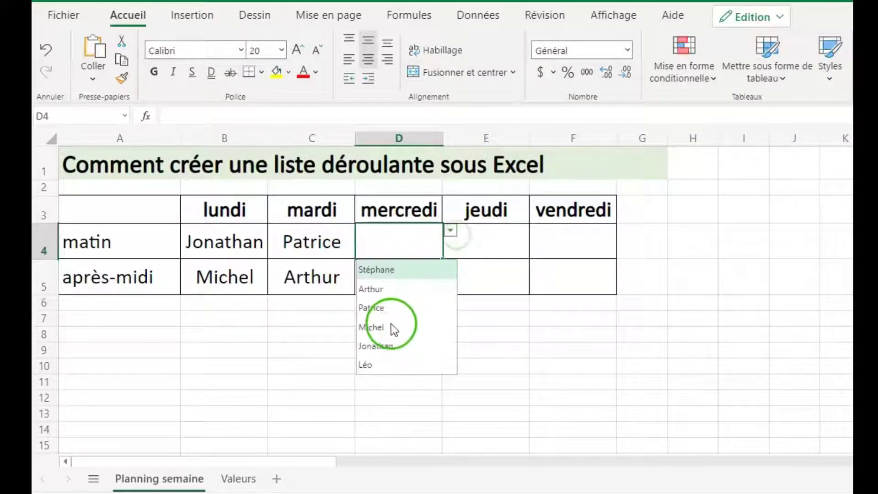
click(380, 330)
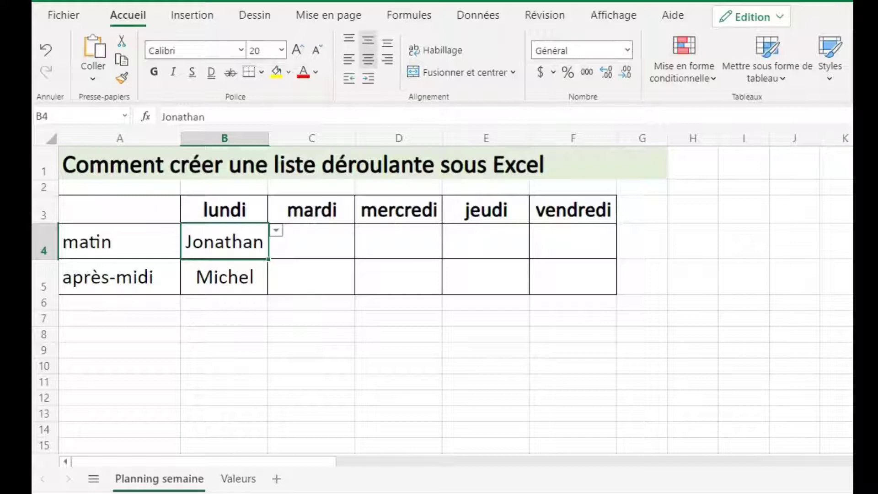
Replace Jonathan with Stéphane in Monday morning cell B4.
click(279, 233)
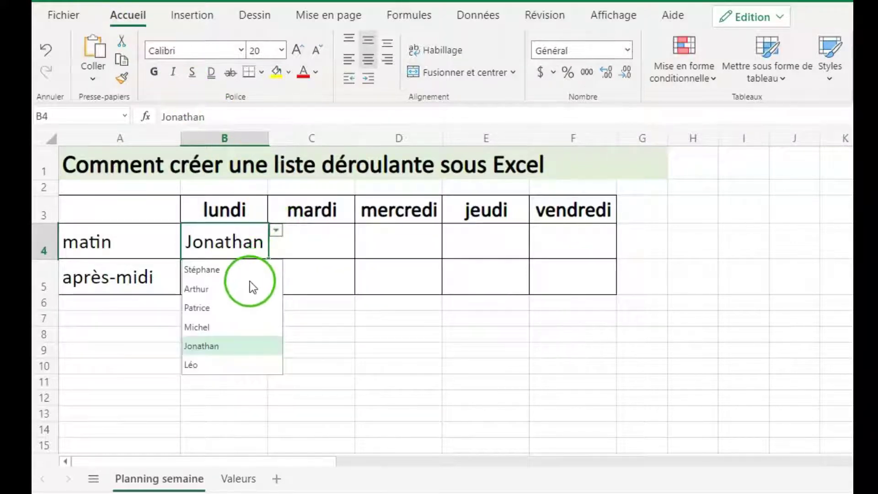
click(214, 270)
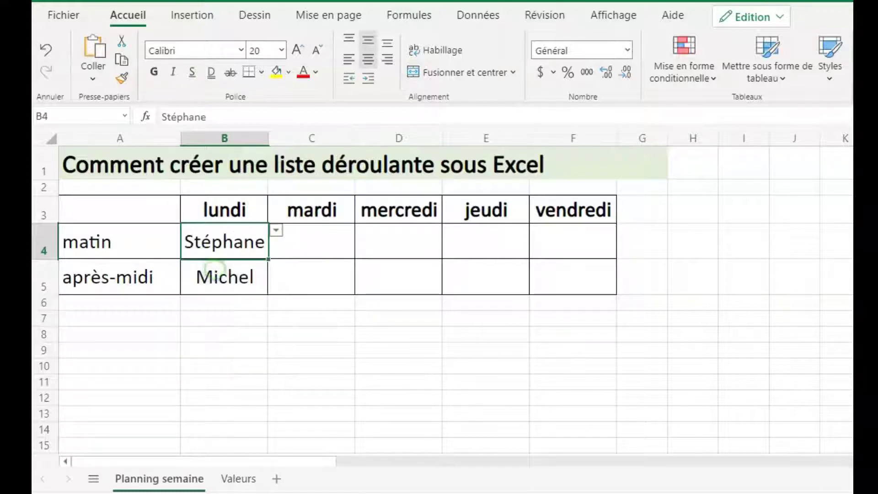
click(293, 272)
Check the name list in empty Tuesday morning cell C4, closing it without choosing.
click(227, 235)
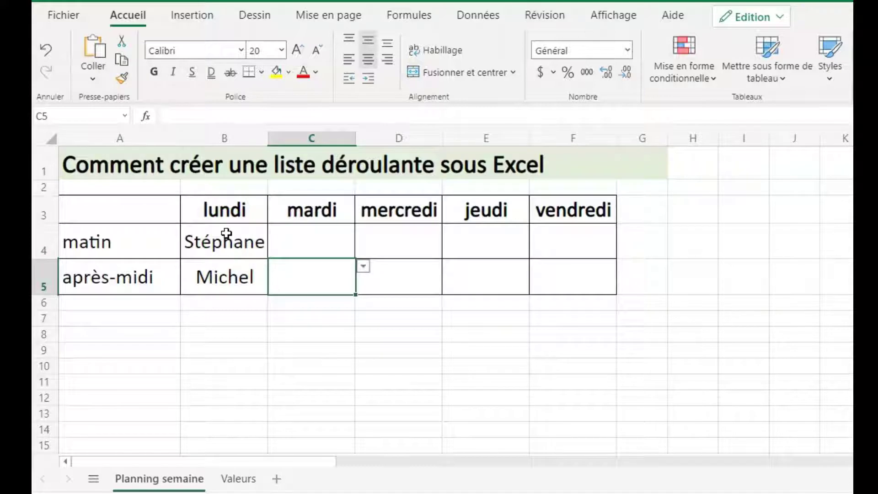
key(Up)
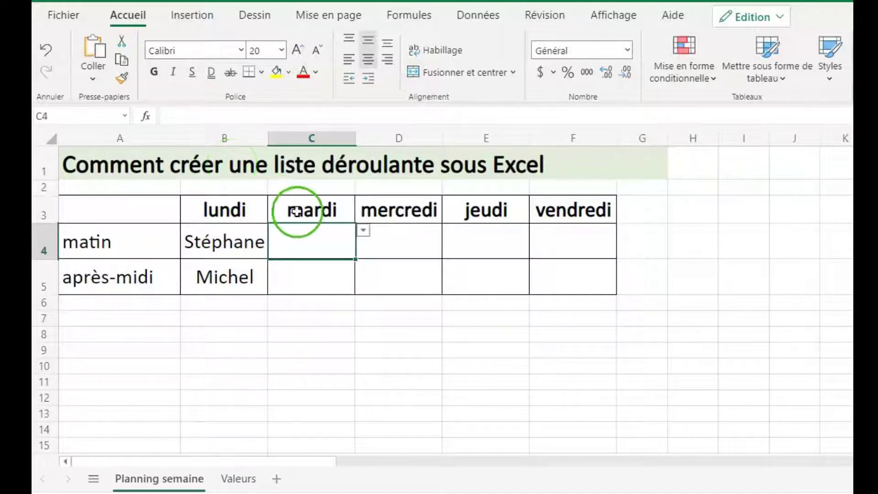
click(365, 231)
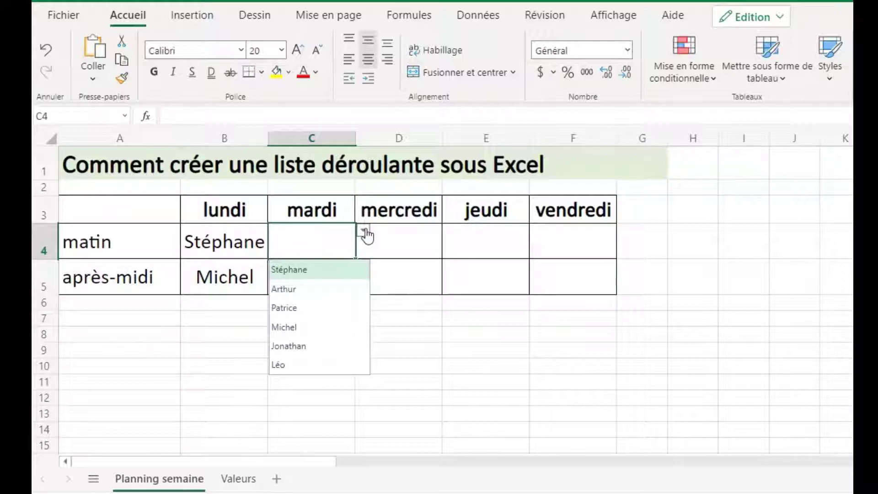
click(364, 231)
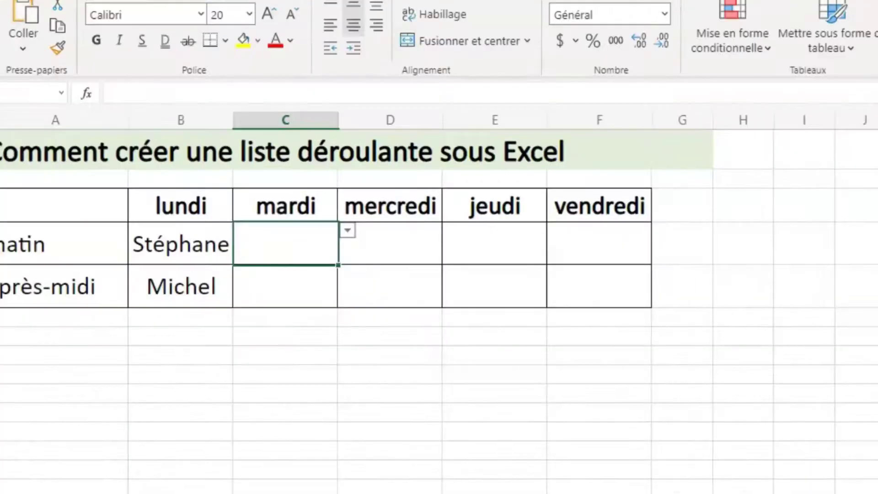
Give C4 a List validation sourced from Valeurs!$A$1:$A$6 and confirm it.
click(9, 459)
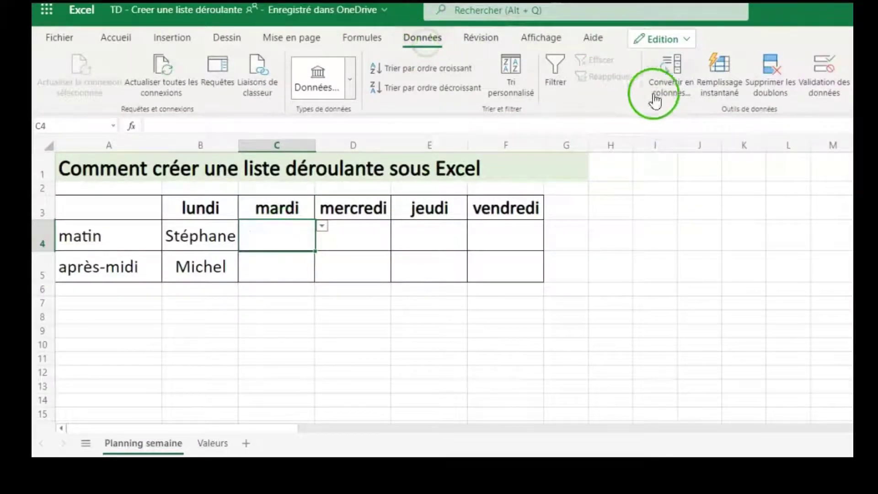
click(819, 85)
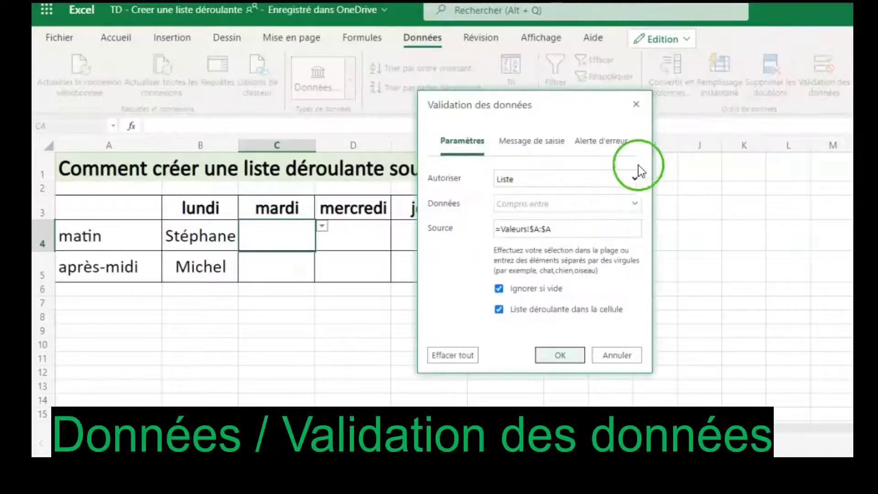
click(618, 179)
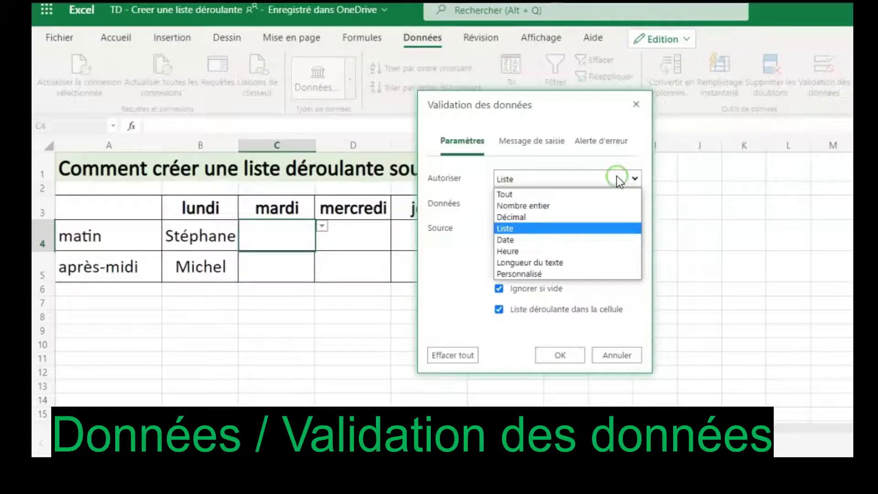
click(616, 179)
click(570, 227)
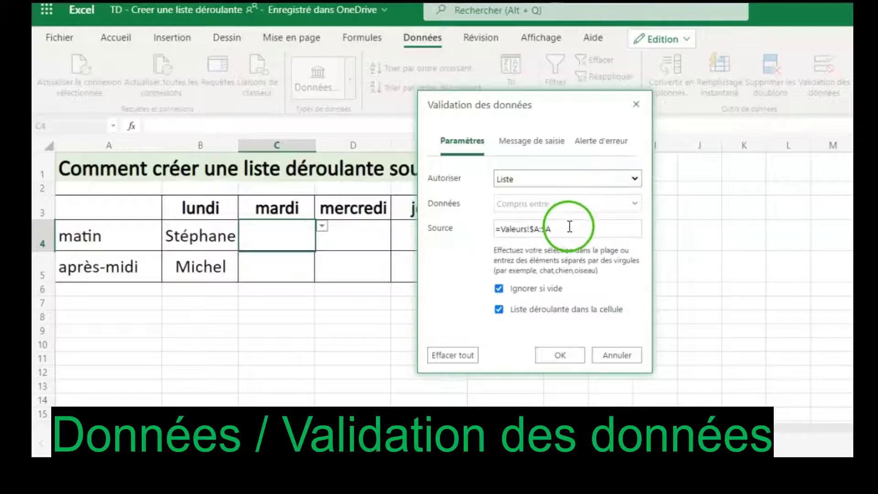
key(BackSpace)
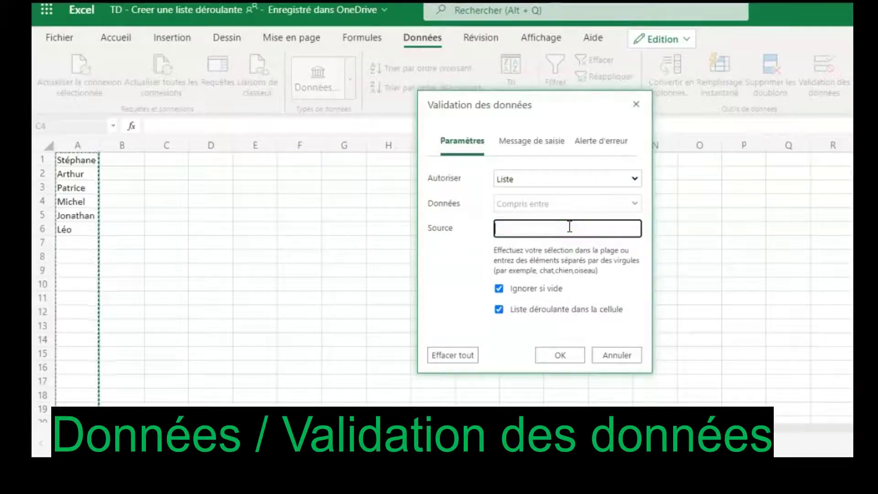
click(80, 194)
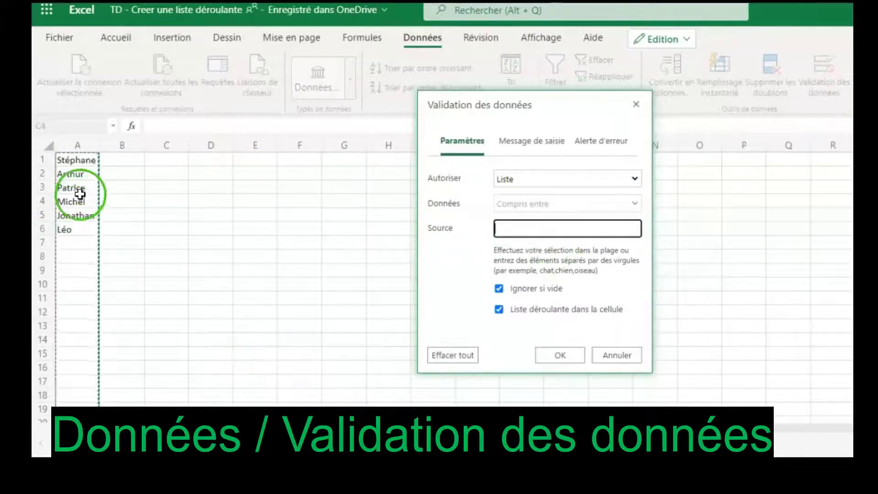
drag(87, 159, 71, 234)
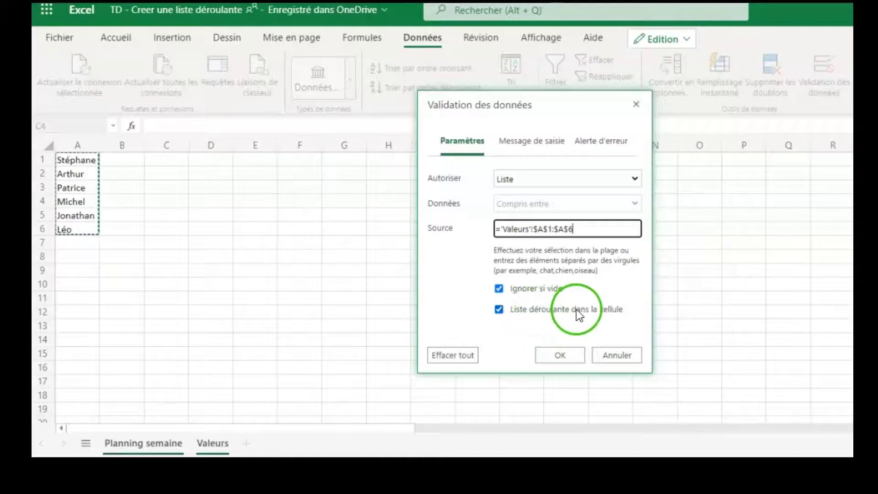
click(559, 356)
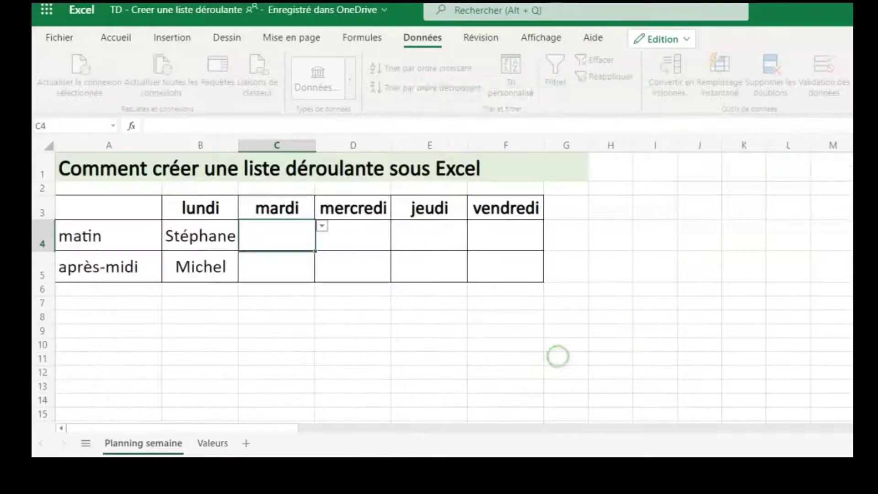
click(323, 226)
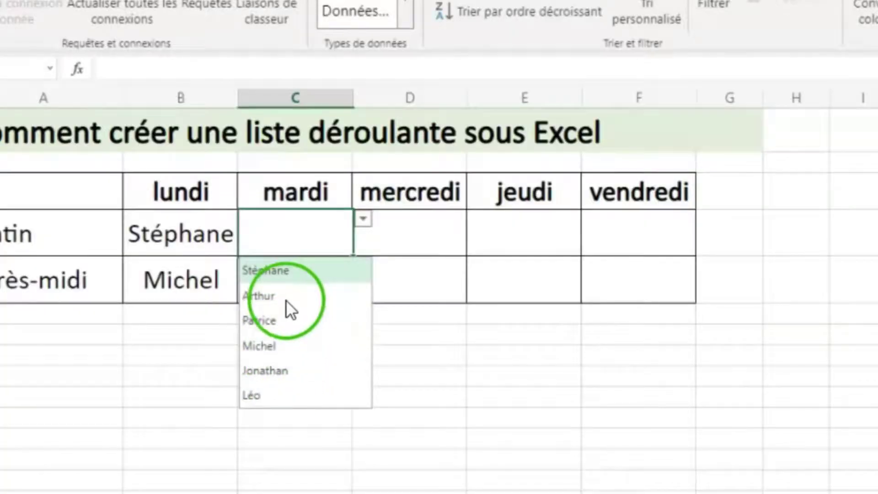
key(Escape)
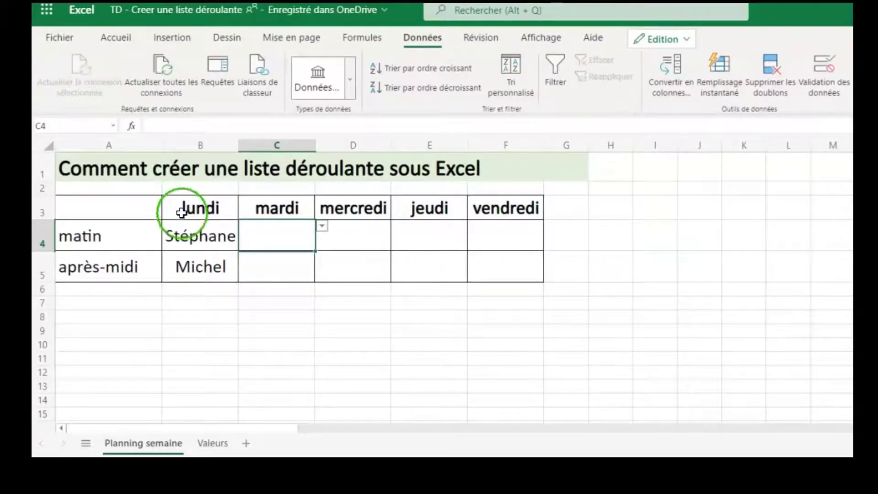
Add Bertrand in cell A7 of the Valeurs sheet.
click(207, 444)
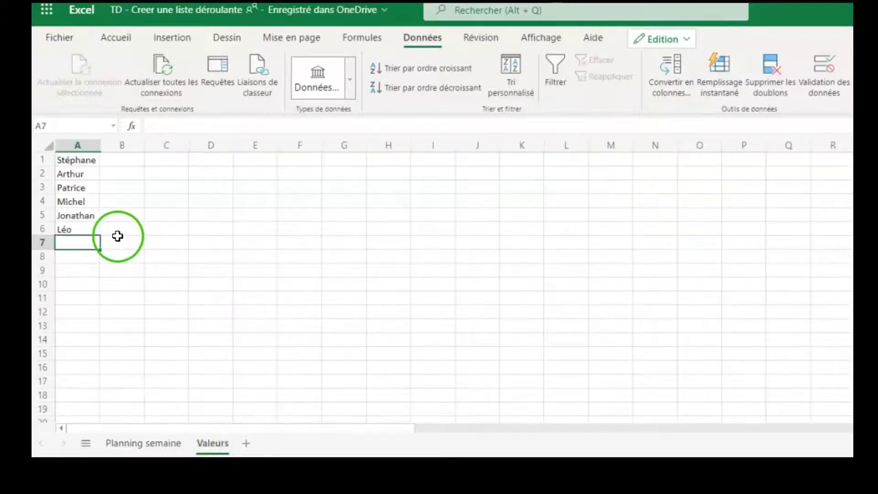
text(Bertrand)
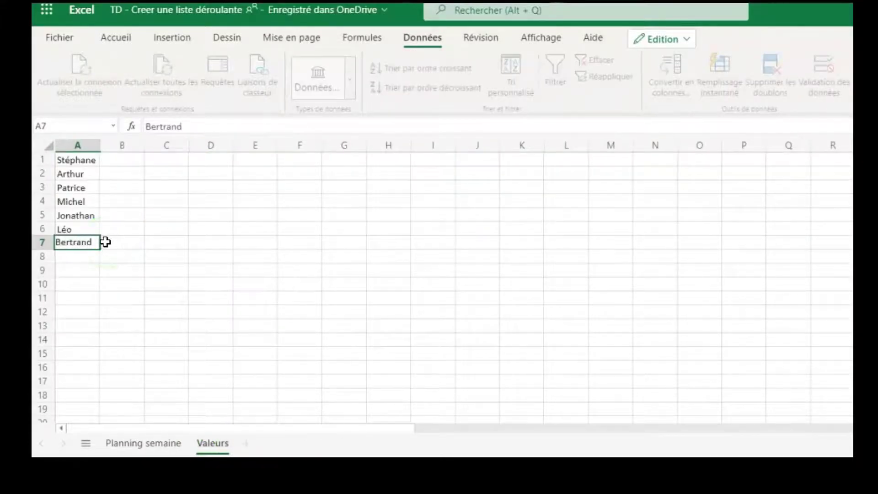
key(Return)
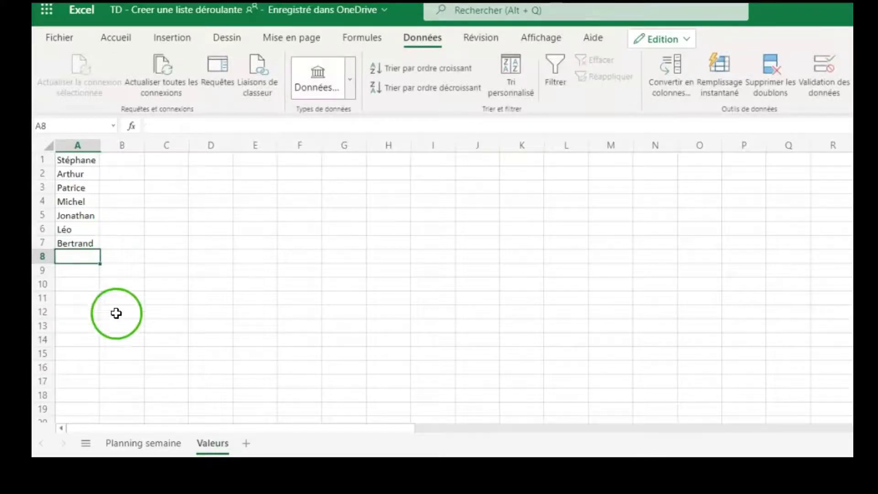
Back on Planning semaine, check C4's name list, then bring up its data validation settings.
click(145, 442)
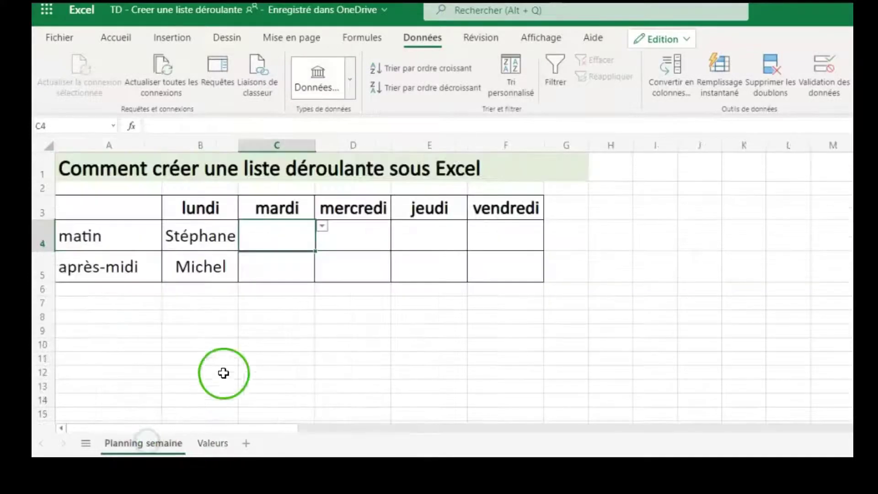
click(322, 226)
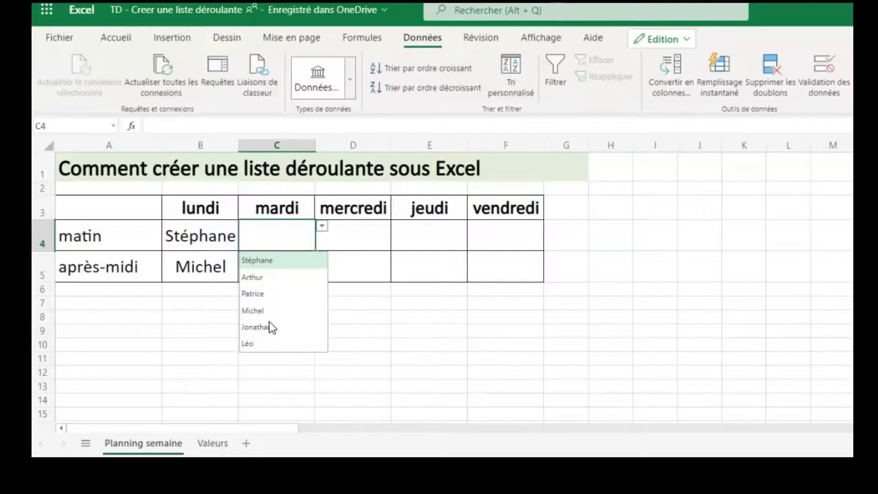
click(299, 239)
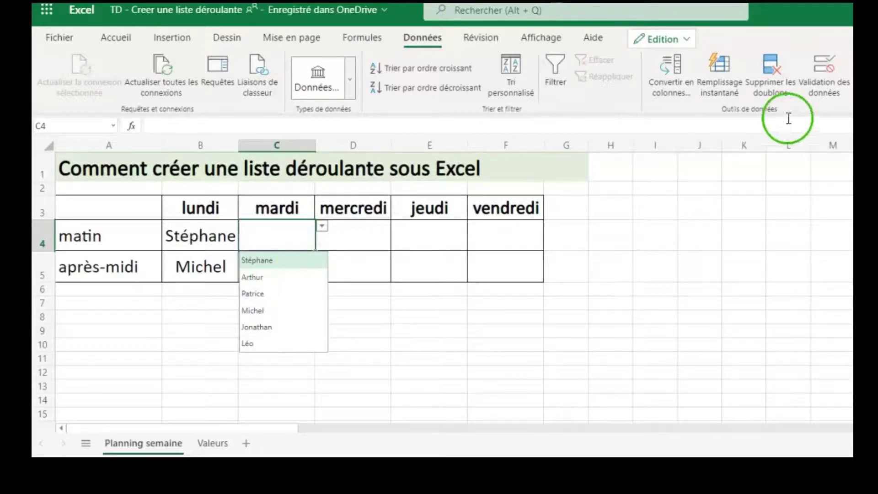
click(817, 83)
Change C4's list source to the whole column ='Valeurs'!$A:$A and apply it.
click(564, 226)
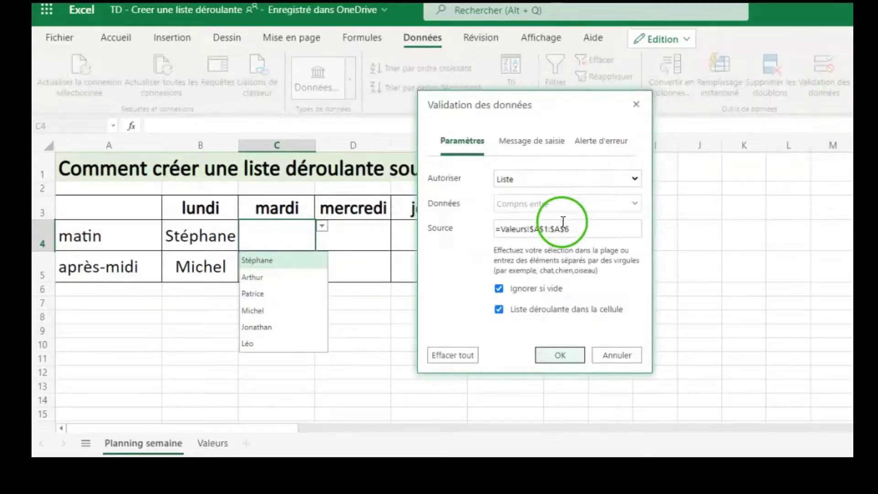
click(587, 230)
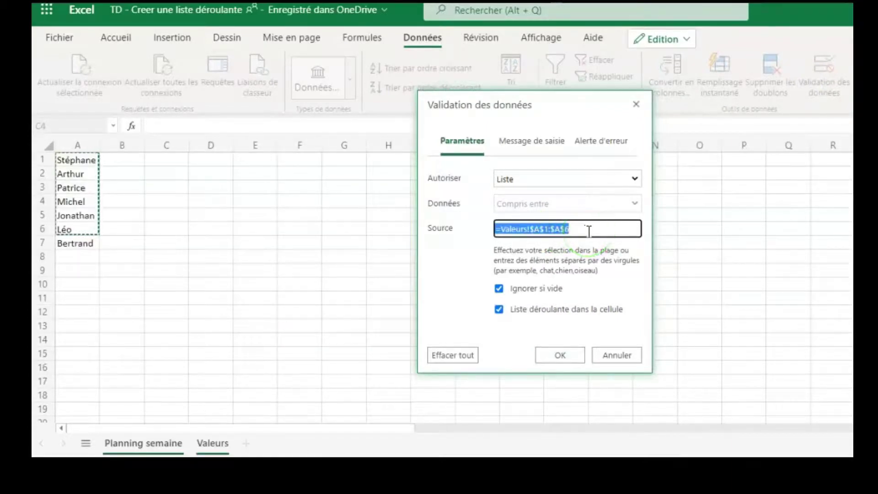
click(80, 148)
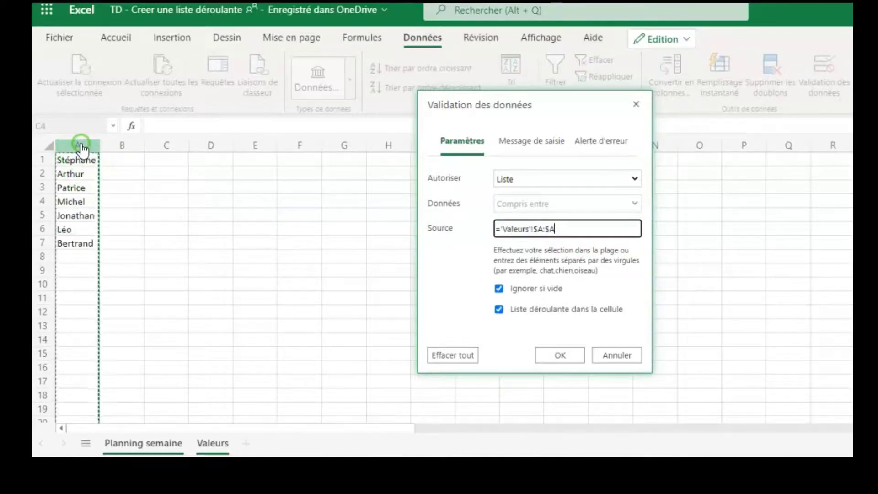
click(559, 355)
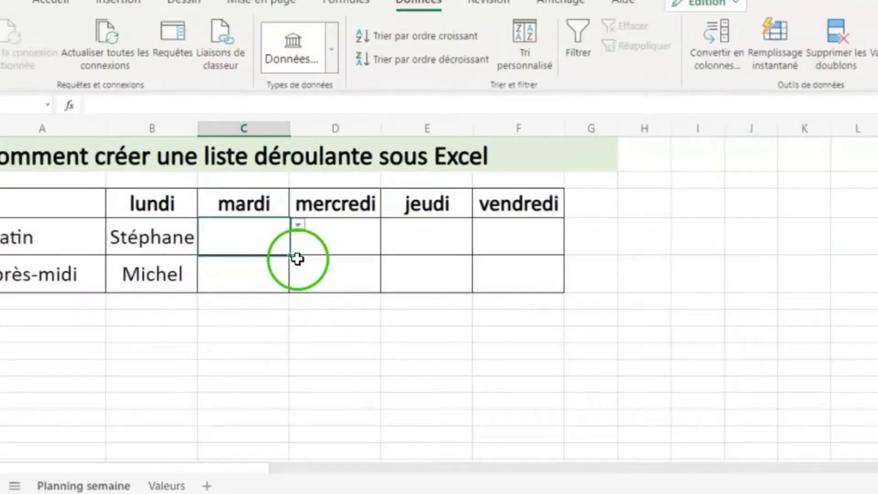
Enter Bertrand in C4 from its dropdown, then replace it with Michel.
click(298, 225)
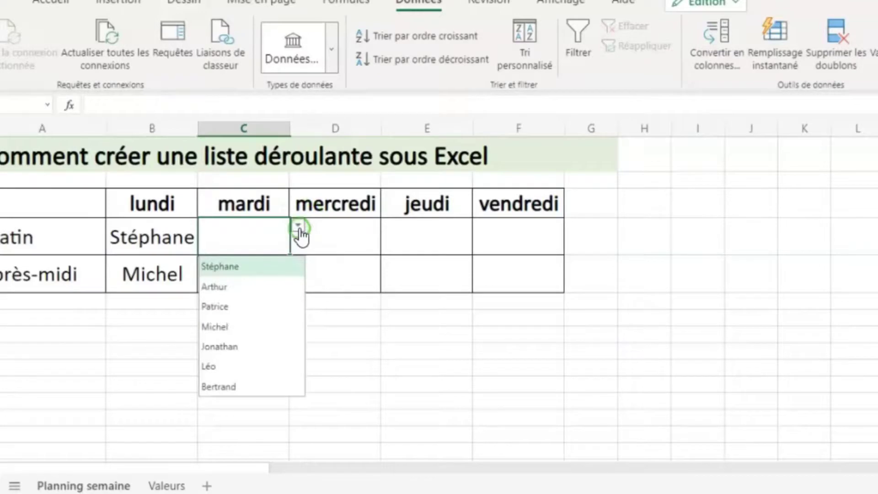
click(219, 387)
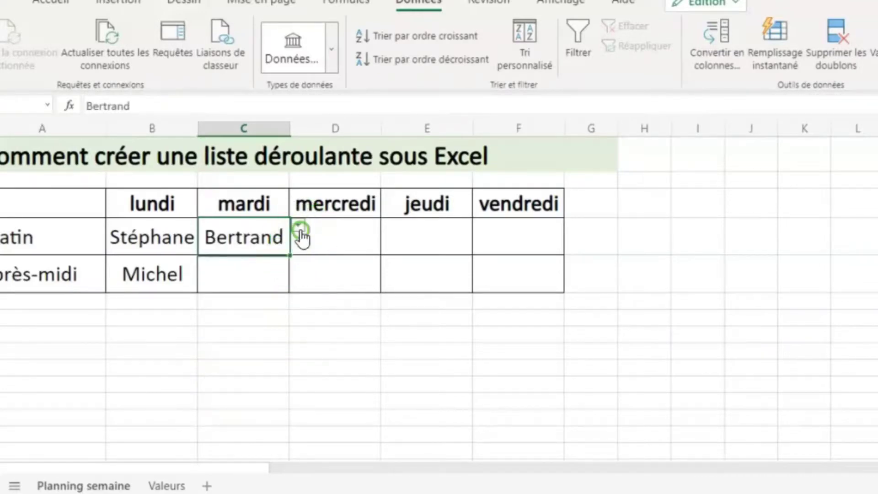
click(300, 227)
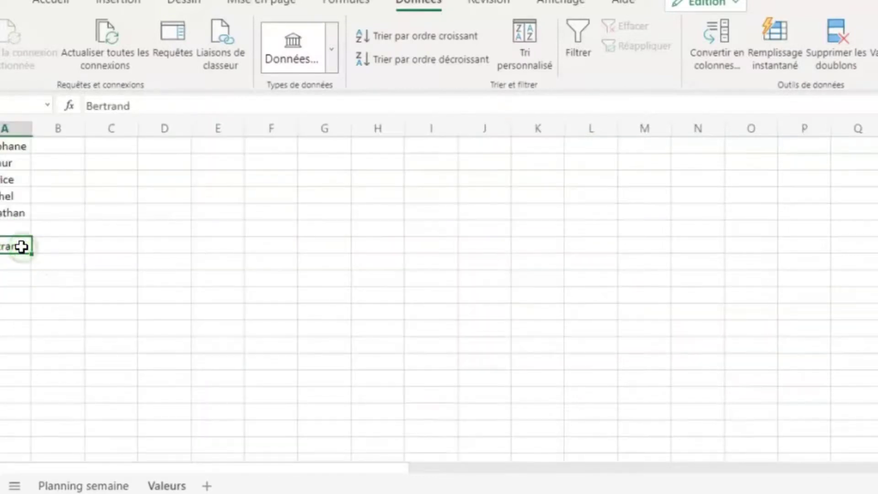
click(86, 484)
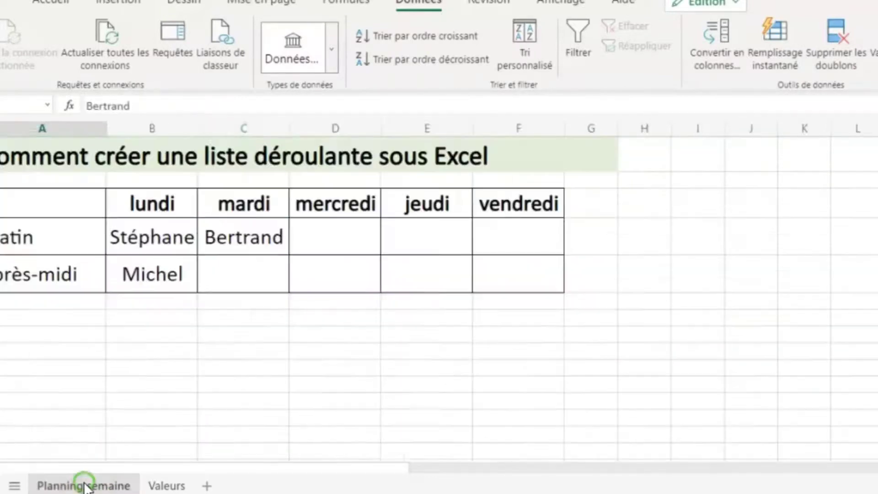
click(298, 226)
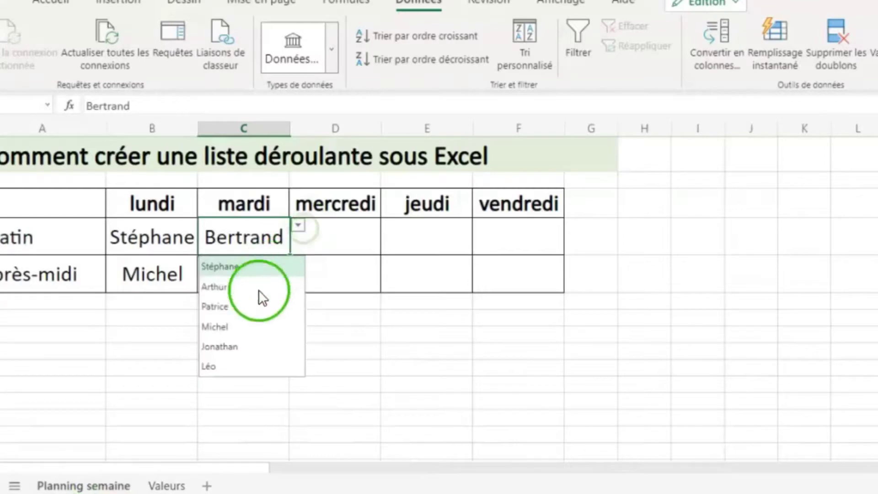
click(215, 327)
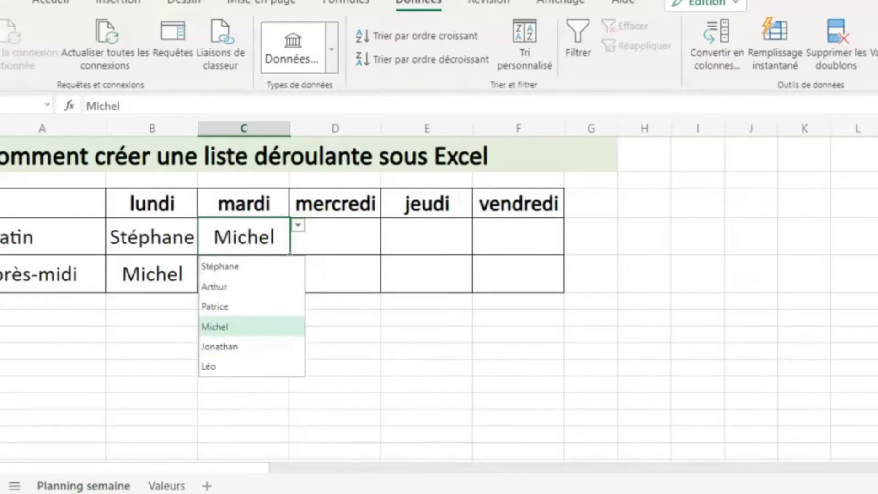